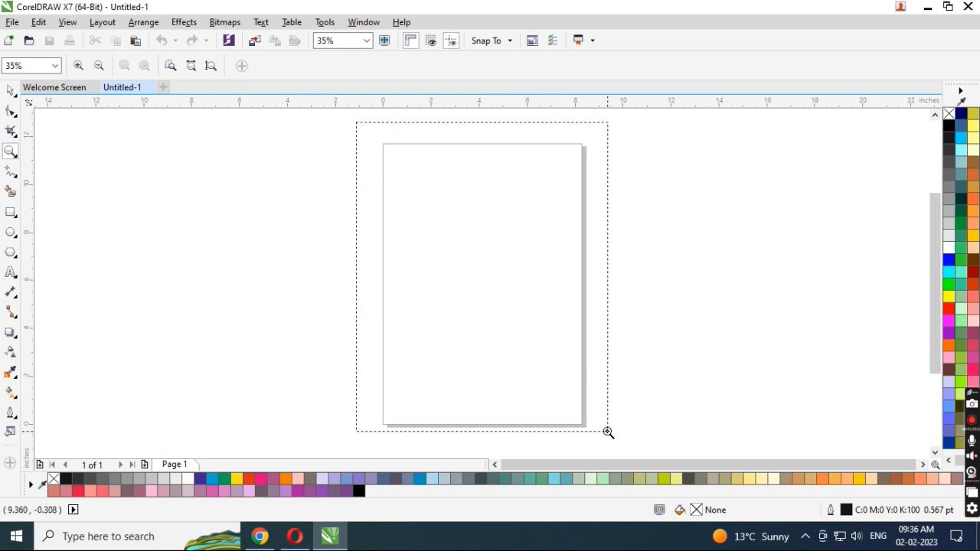
Switch to Chrome and save the flying green parrot image to the Desktop as a WEBP file.
key(space)
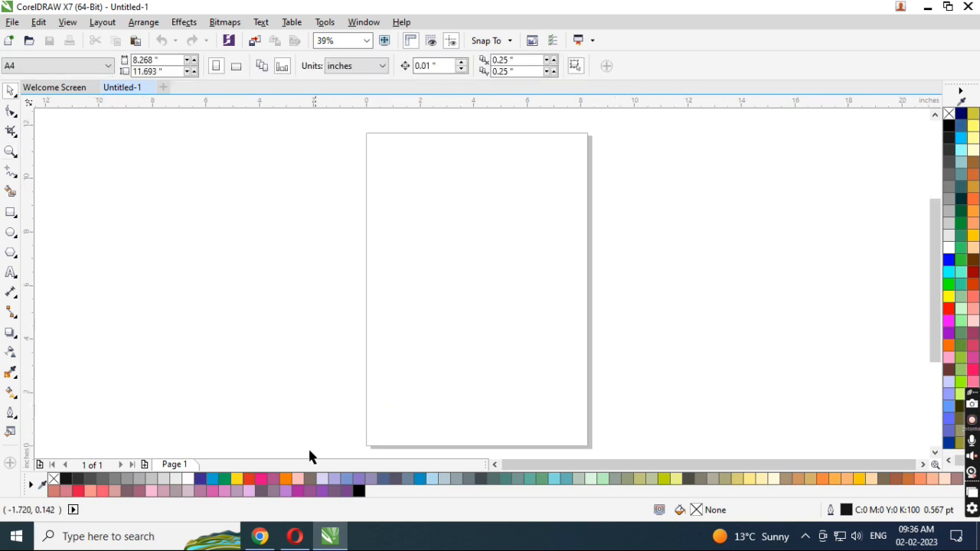
click(262, 536)
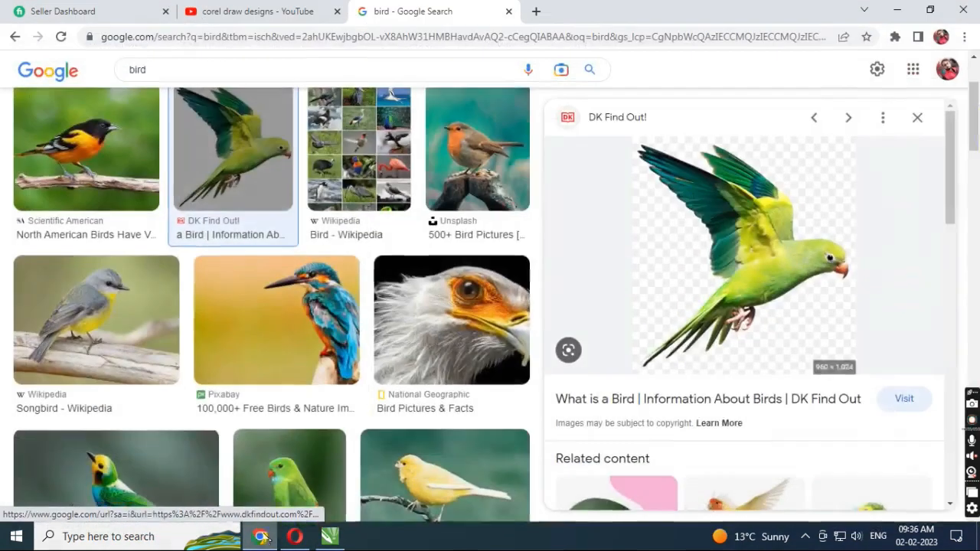
scroll(538, 317, up, 2)
scroll(826, 321, down, 3)
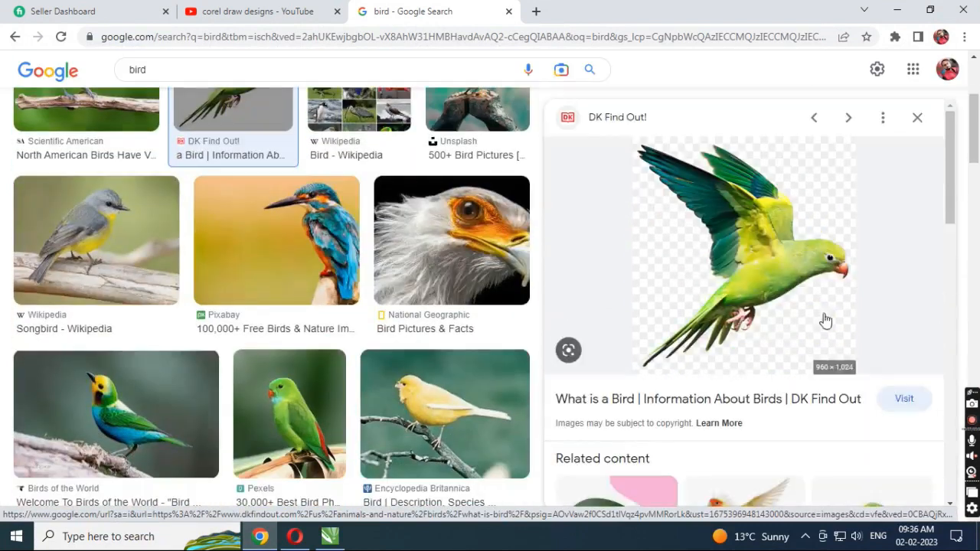
right_click(749, 260)
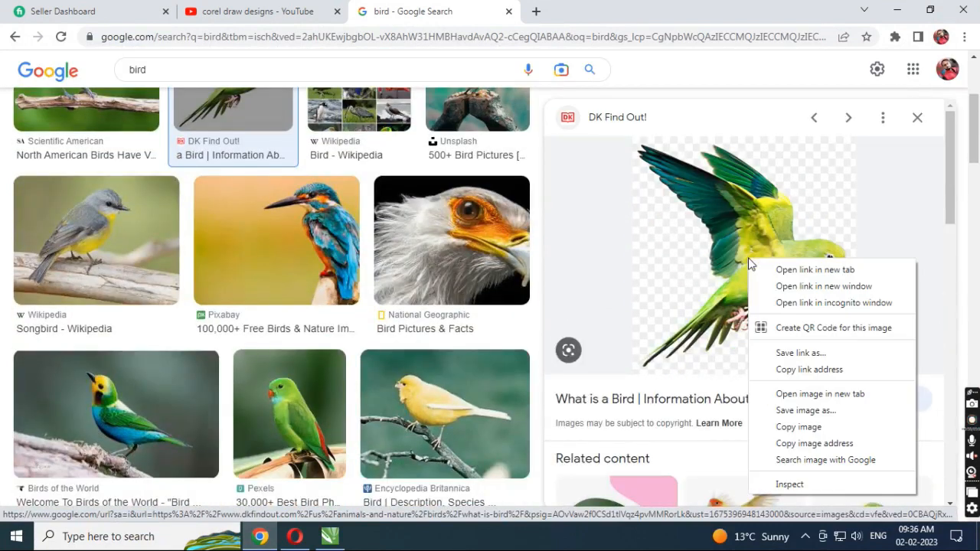
click(818, 413)
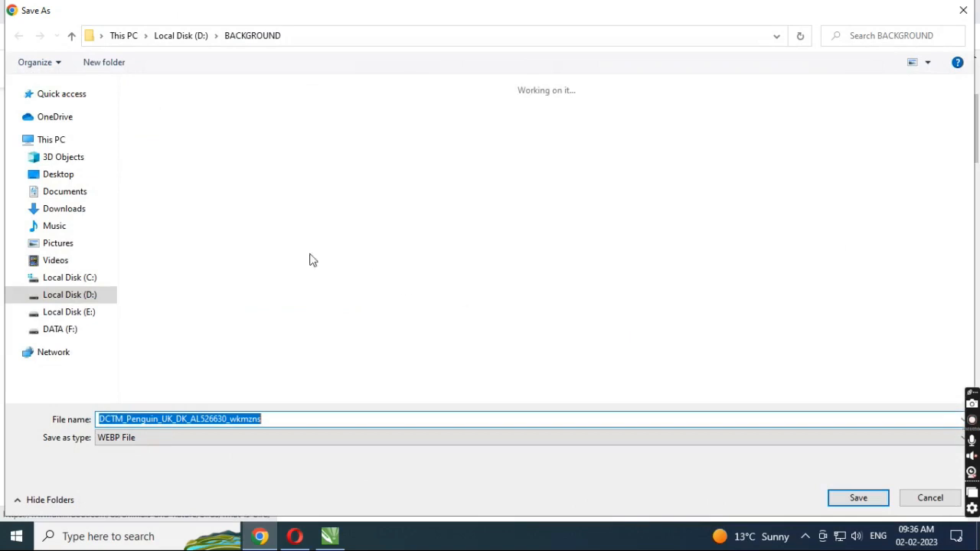
click(76, 179)
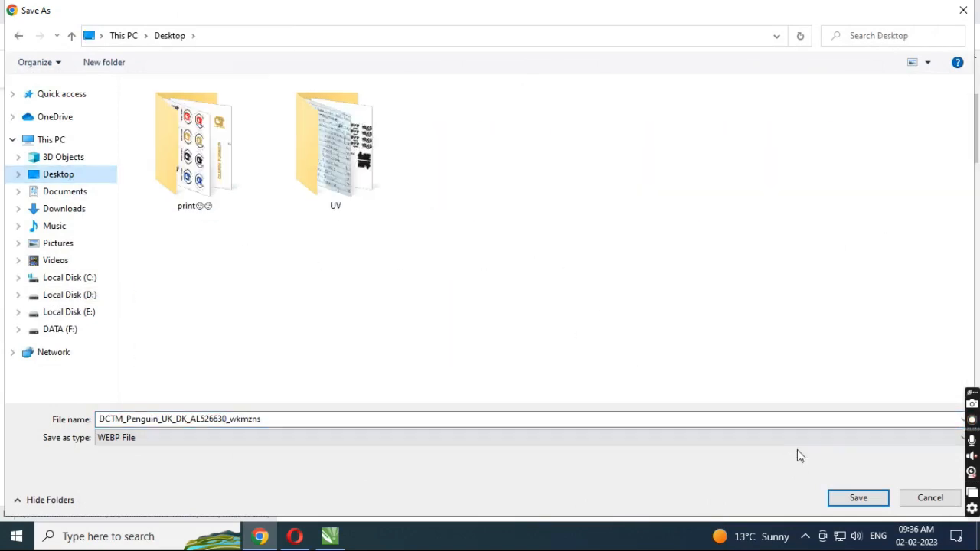
click(858, 498)
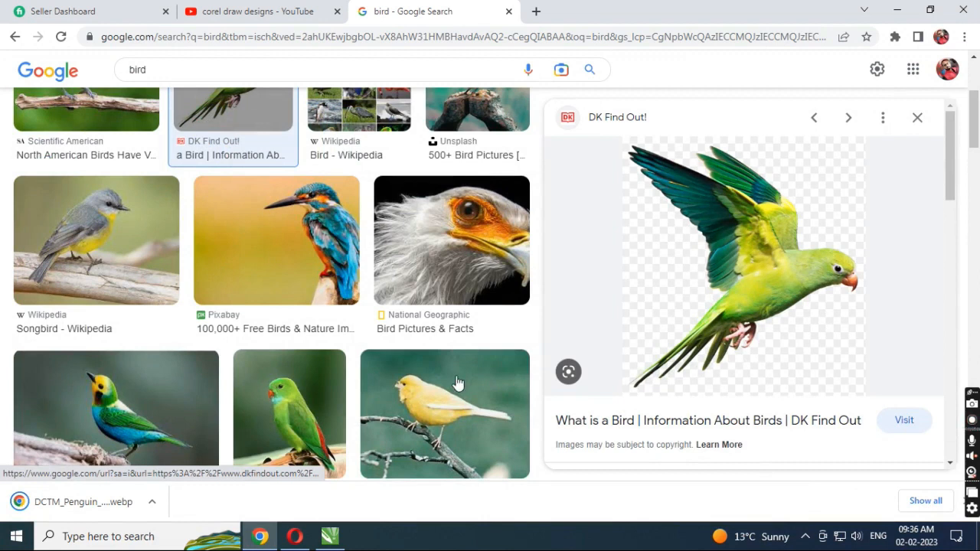
Try to place the downloaded parrot file on the CorelDRAW page, cancel the HTML download in Chrome, and close the DK Find Out page.
click(560, 346)
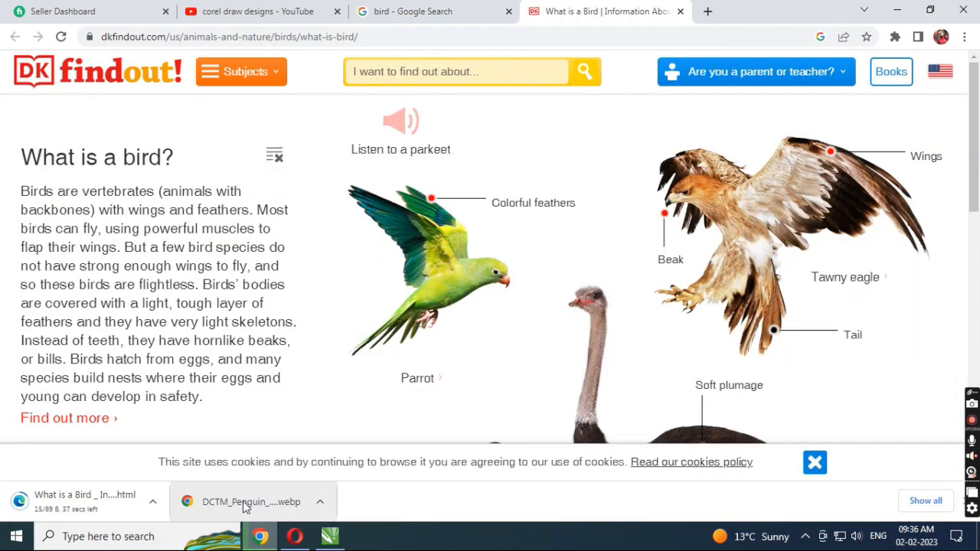
drag(243, 502, 477, 313)
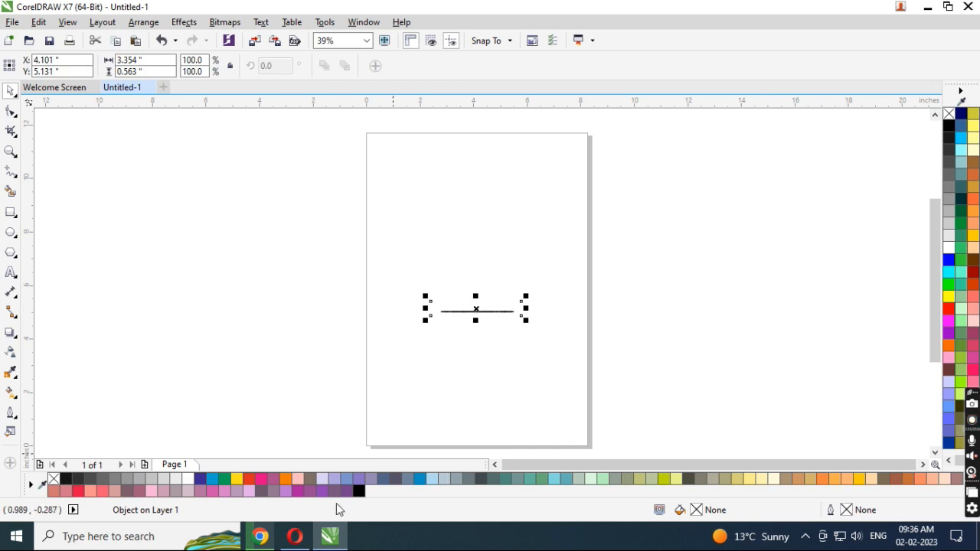
click(261, 536)
right_click(109, 507)
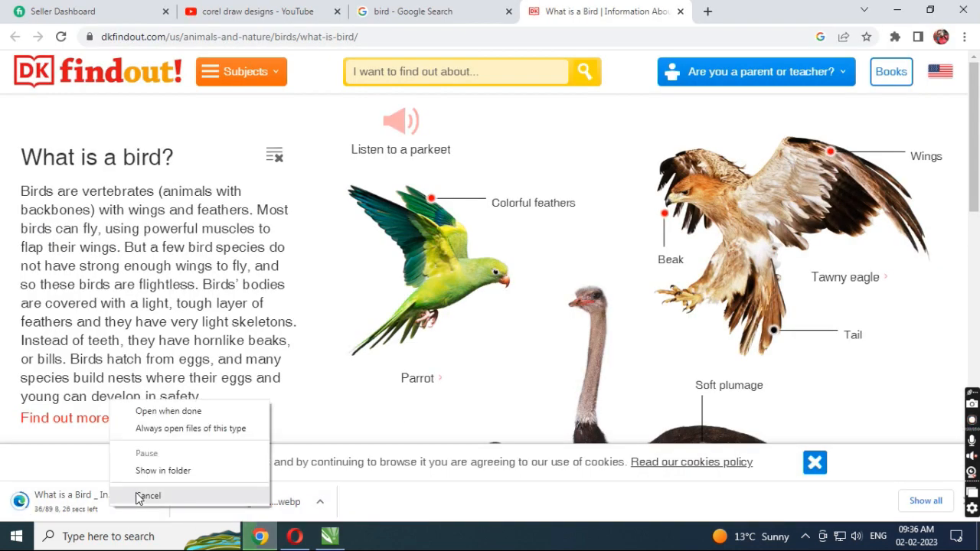
click(139, 497)
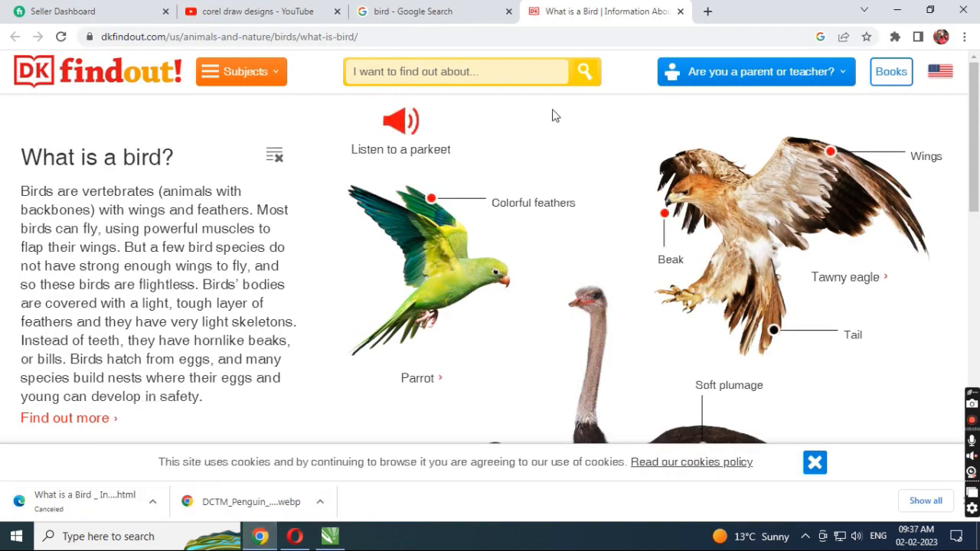
click(680, 11)
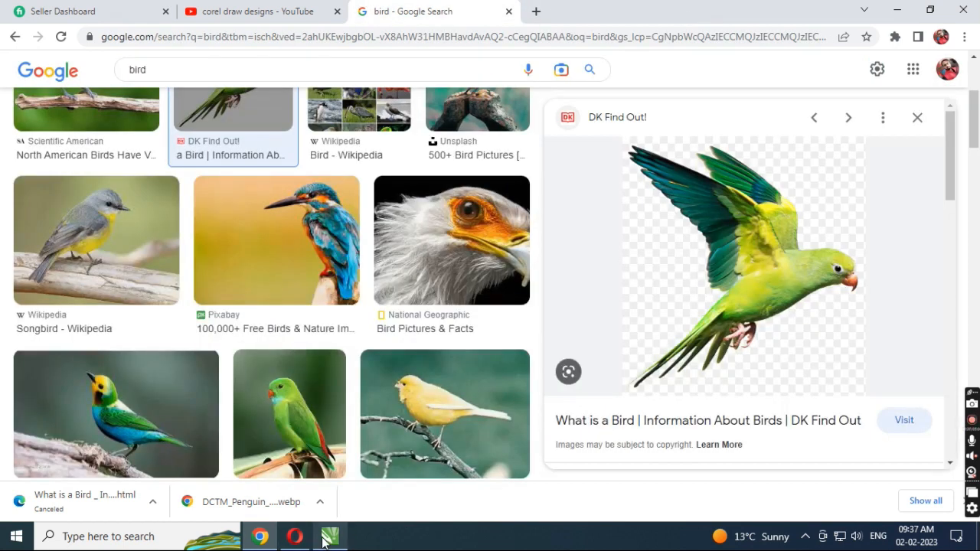
Show and refresh the Windows desktop, and open the saved parrot WEBP image from there.
mouse_move(325, 541)
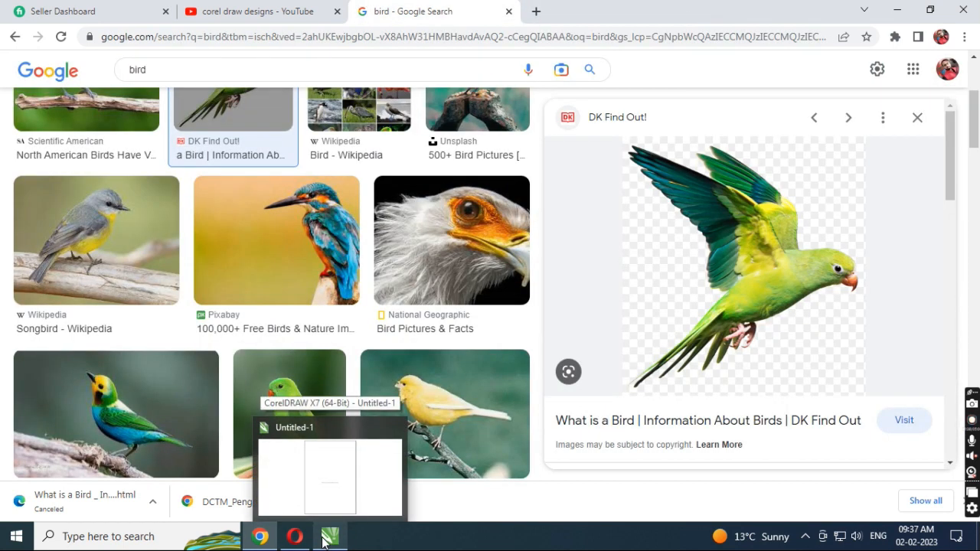
key(super+d)
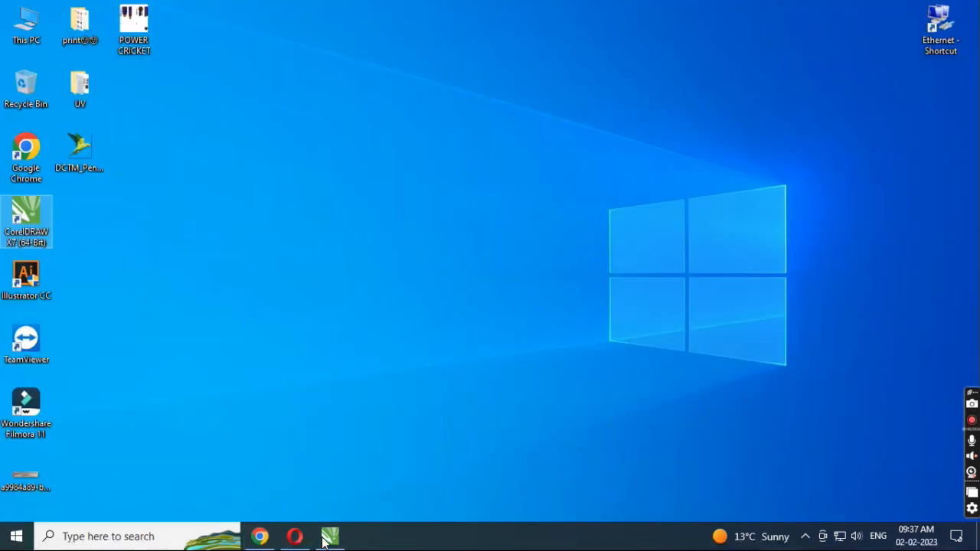
right_click(177, 248)
right_click(204, 285)
click(246, 331)
right_click(246, 331)
click(278, 373)
right_click(278, 373)
click(315, 412)
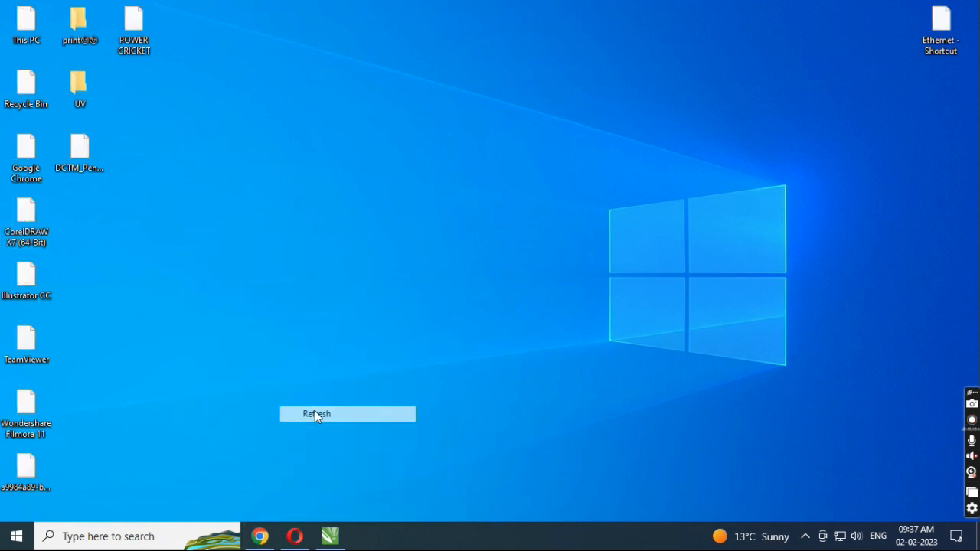
double_click(80, 153)
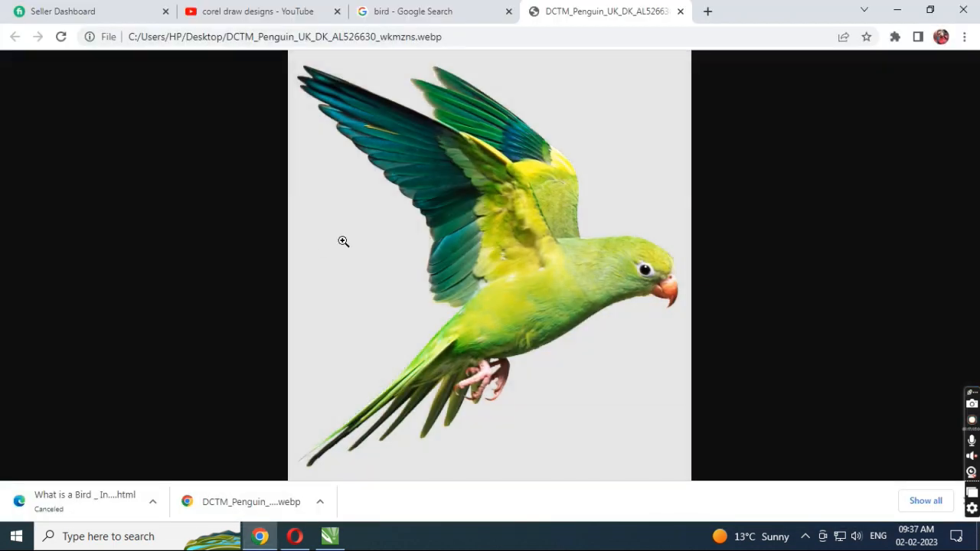
Copy the opened parrot image, switch to CorelDRAW, and delete the line object from the page.
right_click(556, 292)
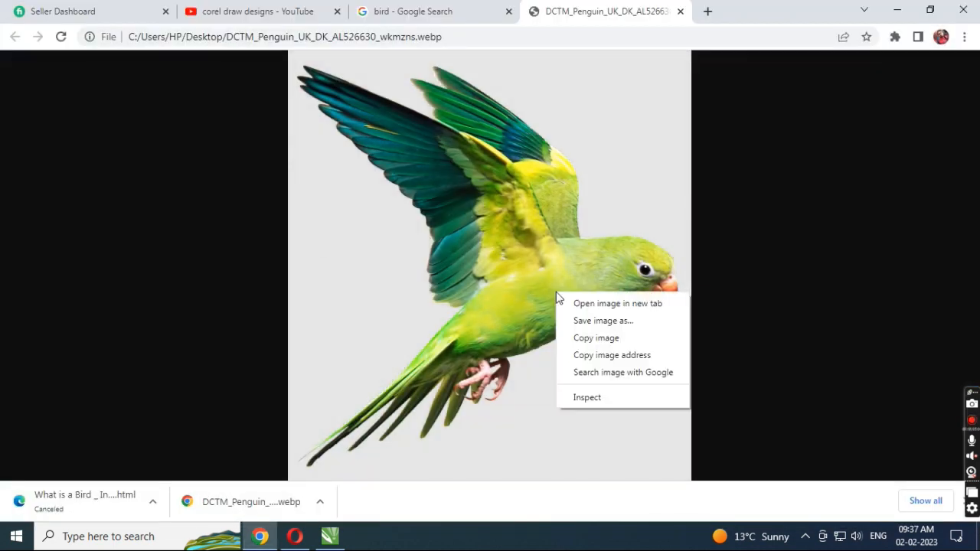
click(608, 339)
click(330, 536)
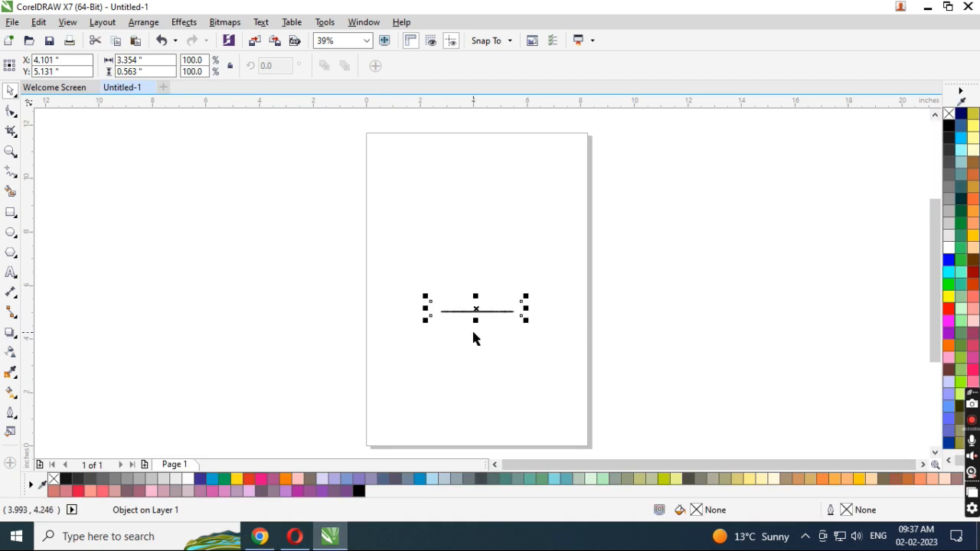
key(Delete)
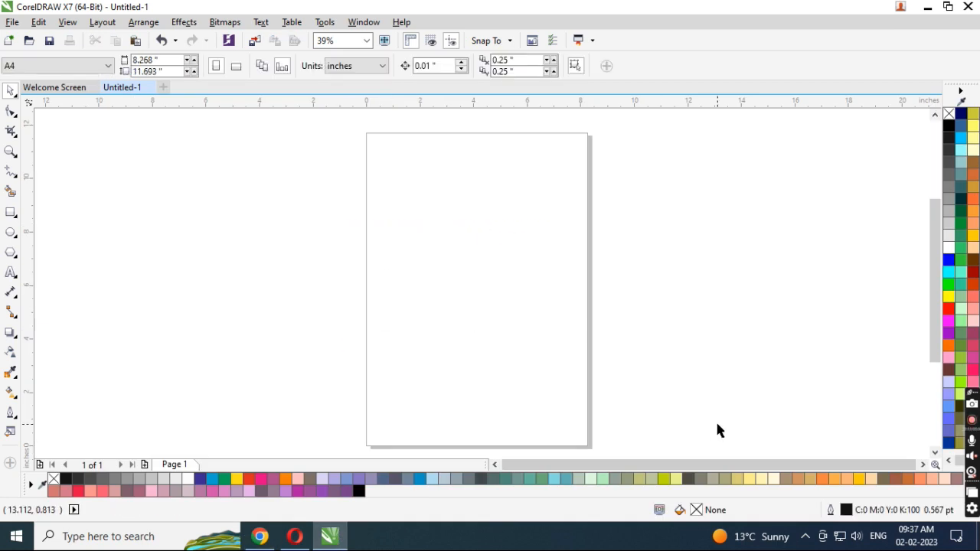
right_click(425, 273)
click(422, 261)
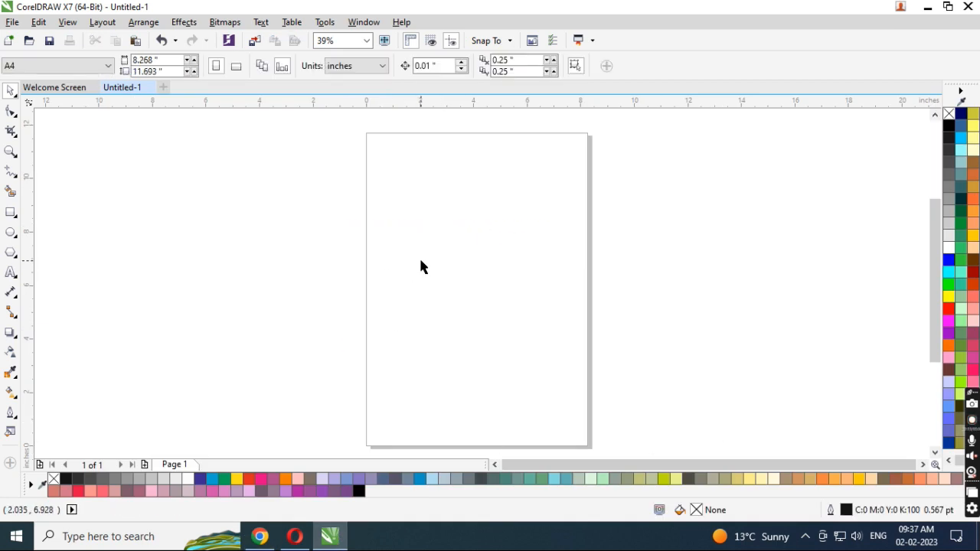
right_click(420, 261)
click(406, 258)
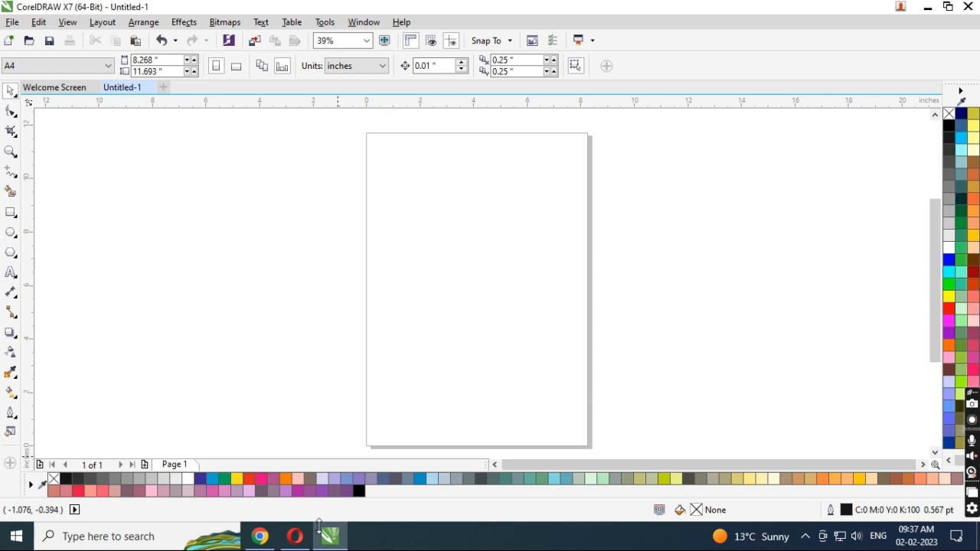
Copy the parrot image again in Chrome and paste it into the CorelDRAW document.
click(260, 536)
right_click(469, 298)
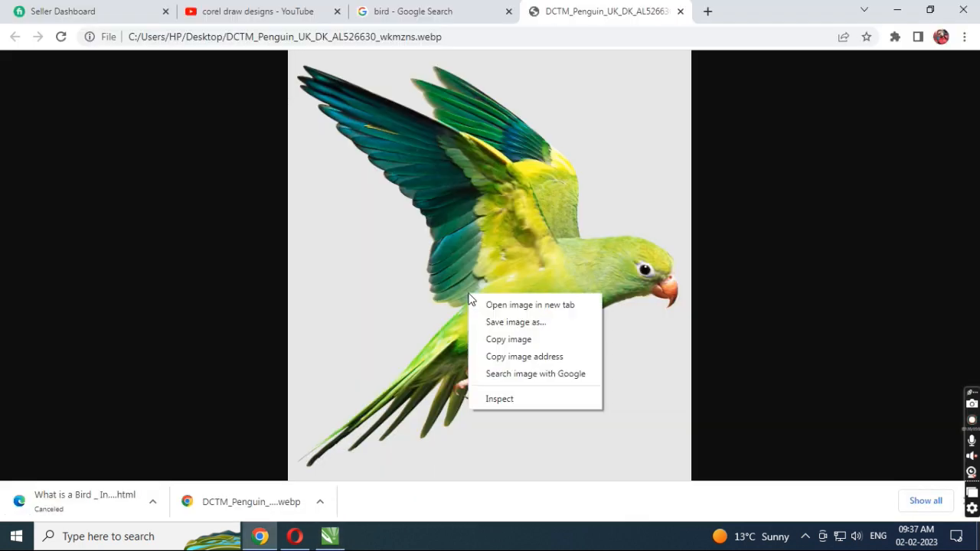
click(508, 340)
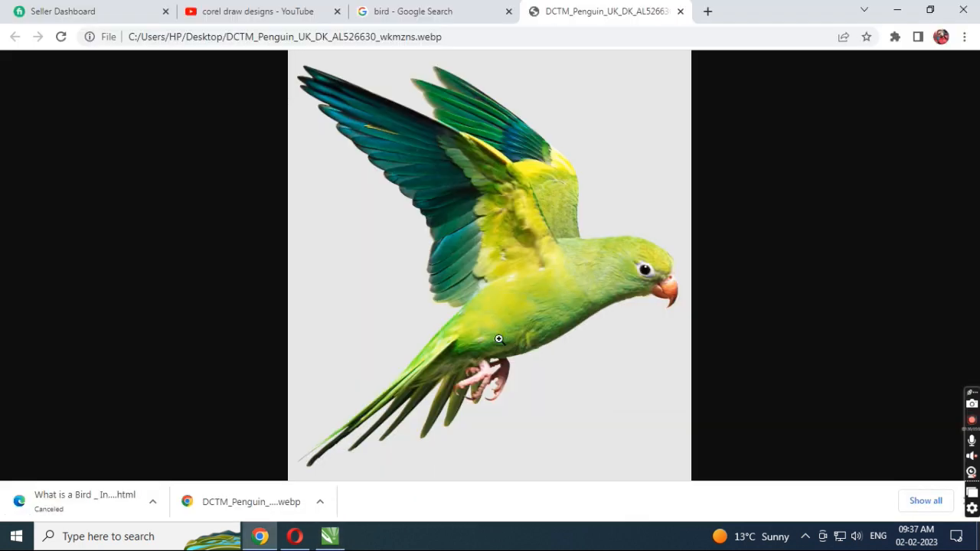
click(329, 536)
right_click(419, 217)
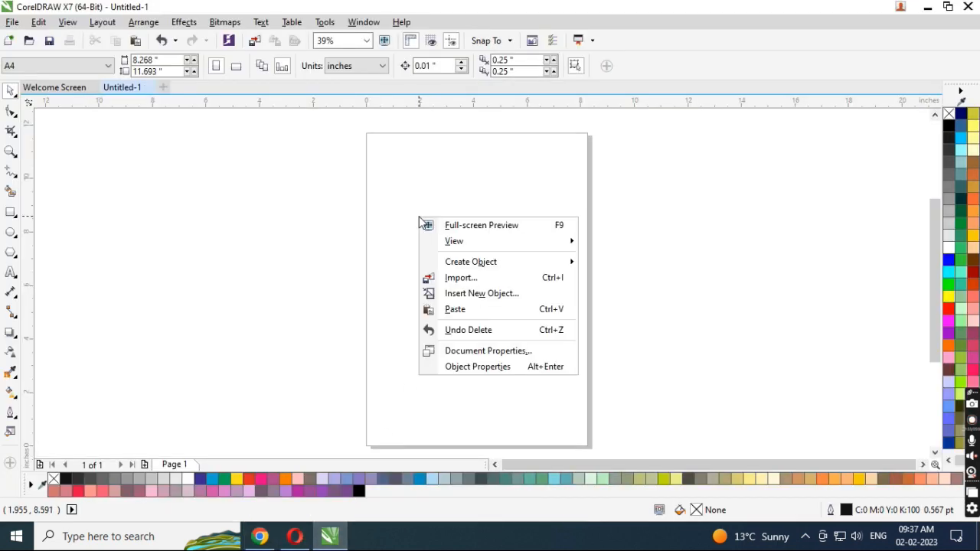
click(459, 278)
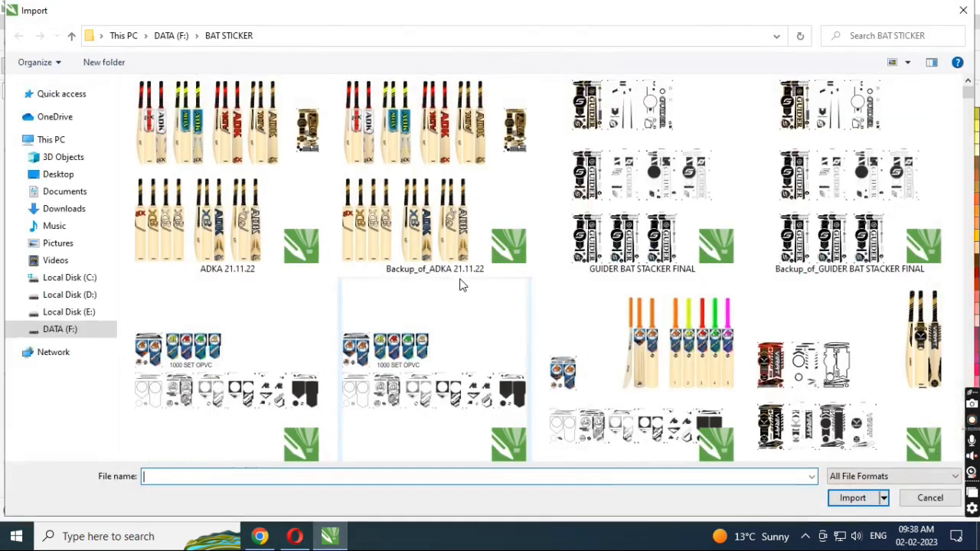
key(Escape)
right_click(439, 245)
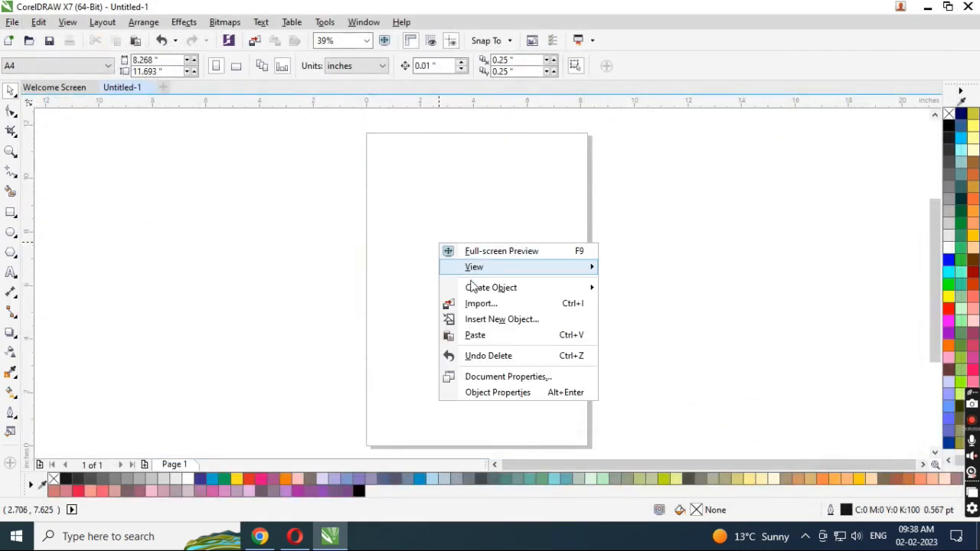
click(476, 335)
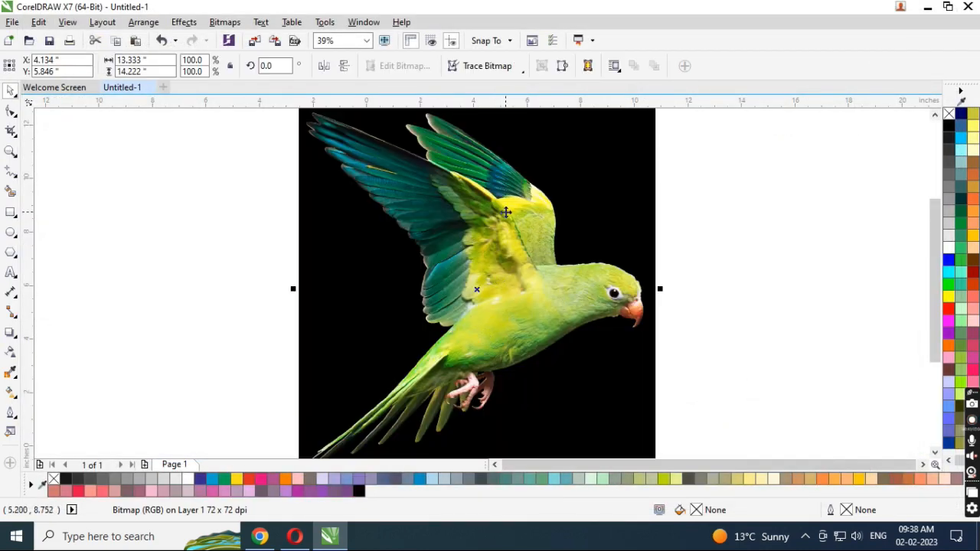
Scale the pasted parrot bitmap to about 3.0 by 3.2 inches and move it near the page's left edge.
scroll(487, 278, down, 1)
drag(645, 113, 518, 246)
drag(482, 285, 435, 282)
Start an Outline Trace of the parrot bitmap using the Line Art type.
key(F2)
drag(363, 210, 682, 347)
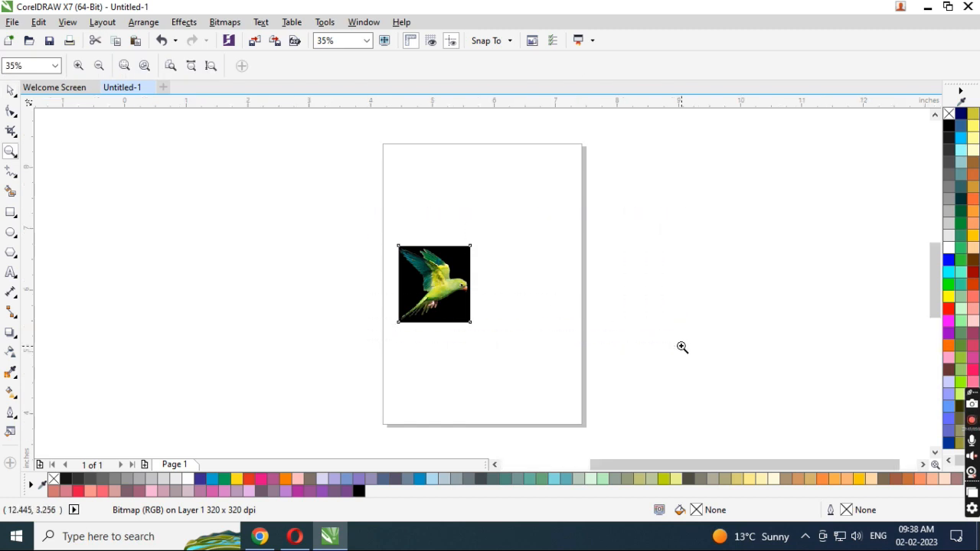
drag(277, 304, 270, 304)
key(F2)
click(321, 288)
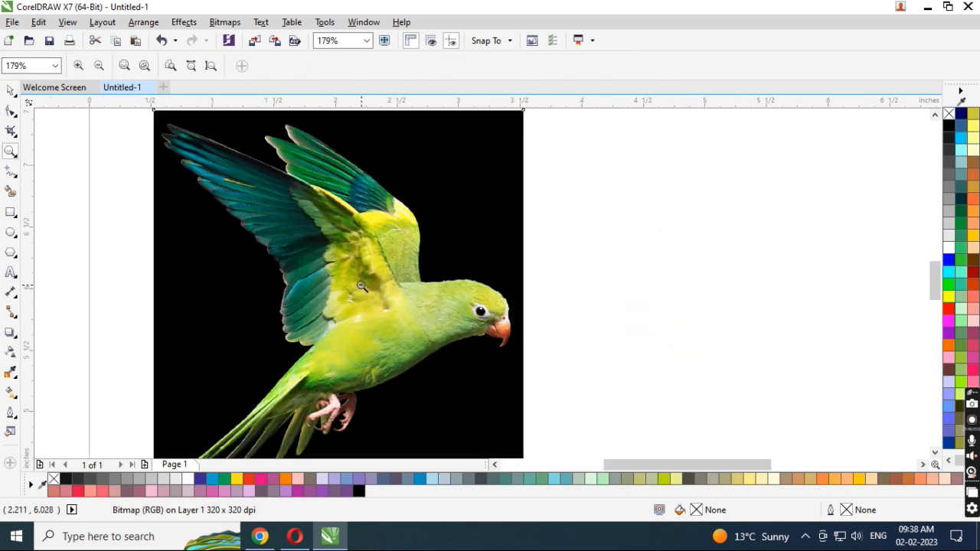
shift+click(361, 286)
shift+click(329, 260)
drag(356, 211, 763, 374)
key(space)
right_click(270, 268)
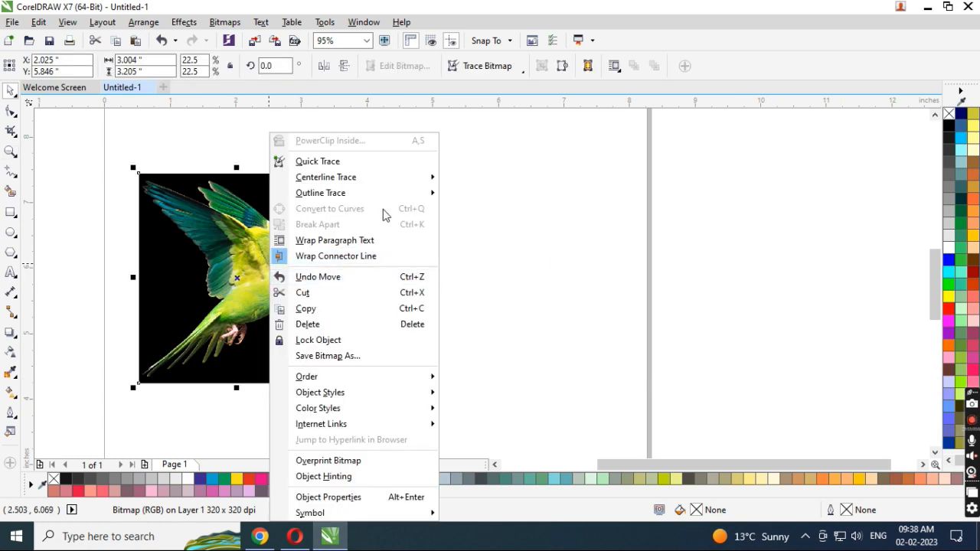
mouse_move(391, 198)
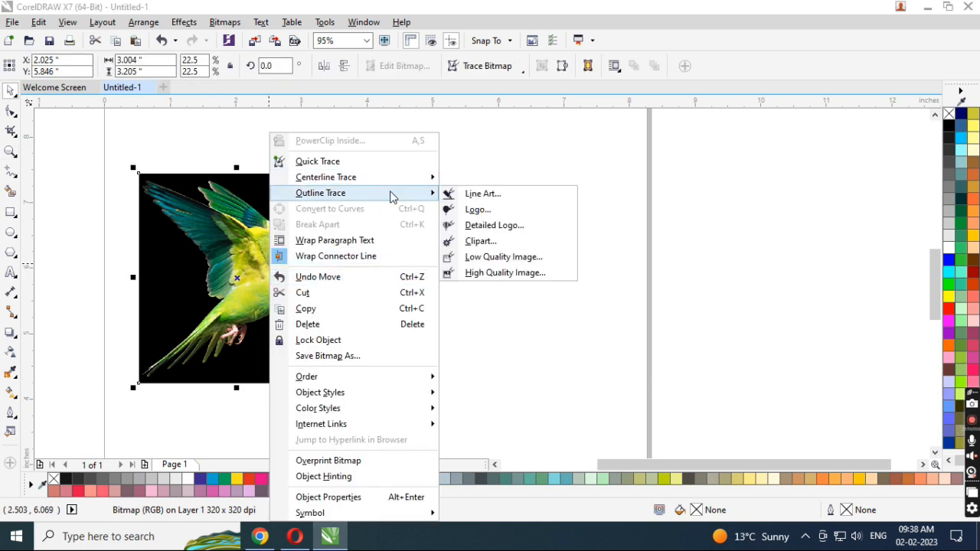
click(505, 196)
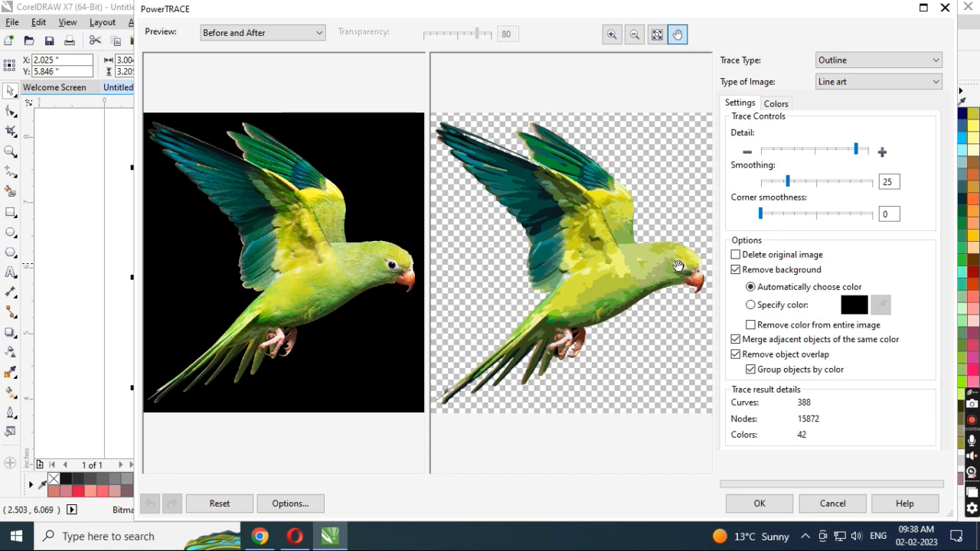
Lower the trace detail by one notch and set smoothing to 34 and corner smoothness to 17.
click(857, 151)
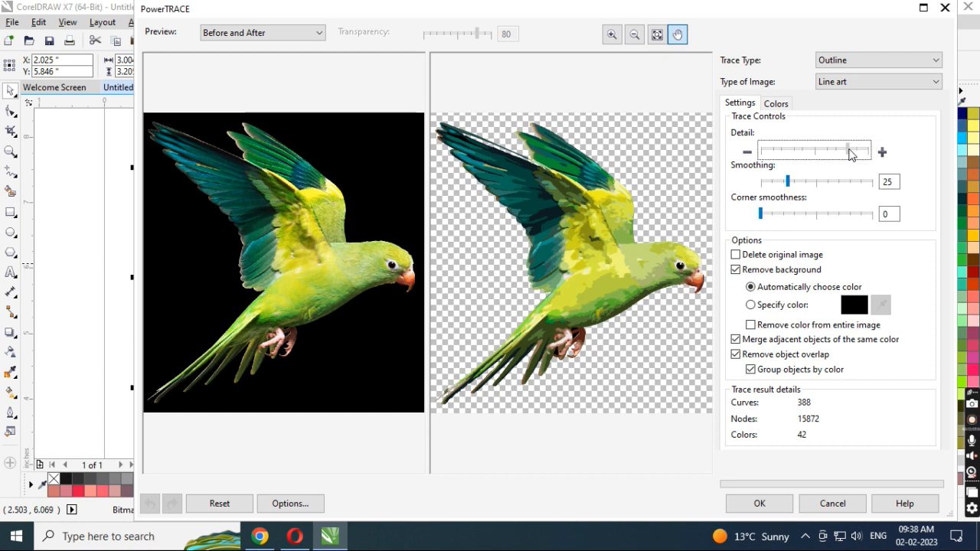
drag(789, 184, 802, 188)
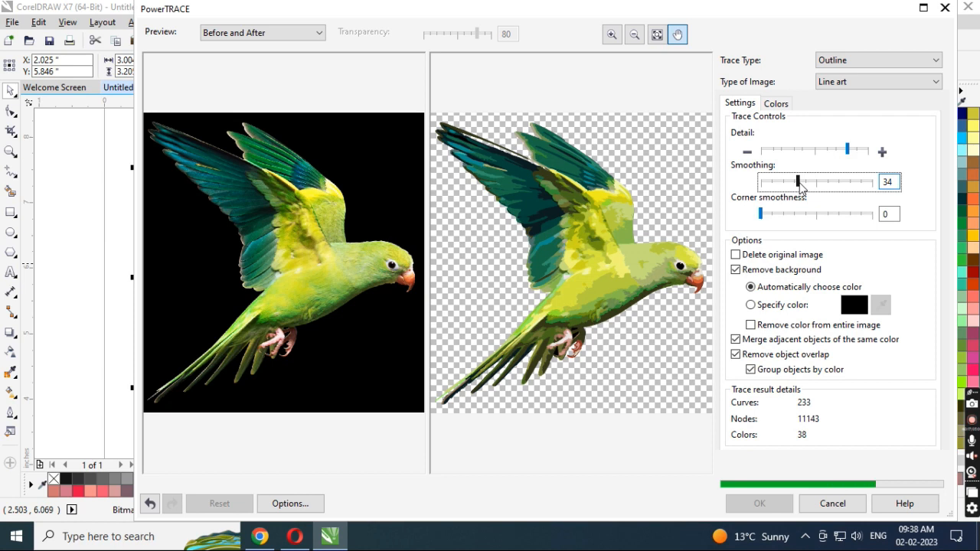
drag(764, 220, 782, 224)
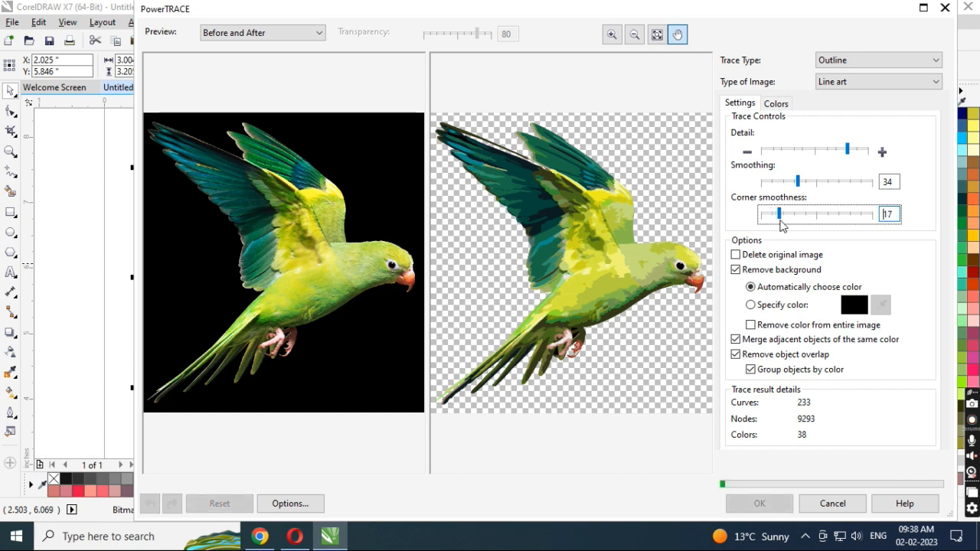
Set the trace smoothing to 57, raise the detail slightly, and accept the trace.
click(825, 185)
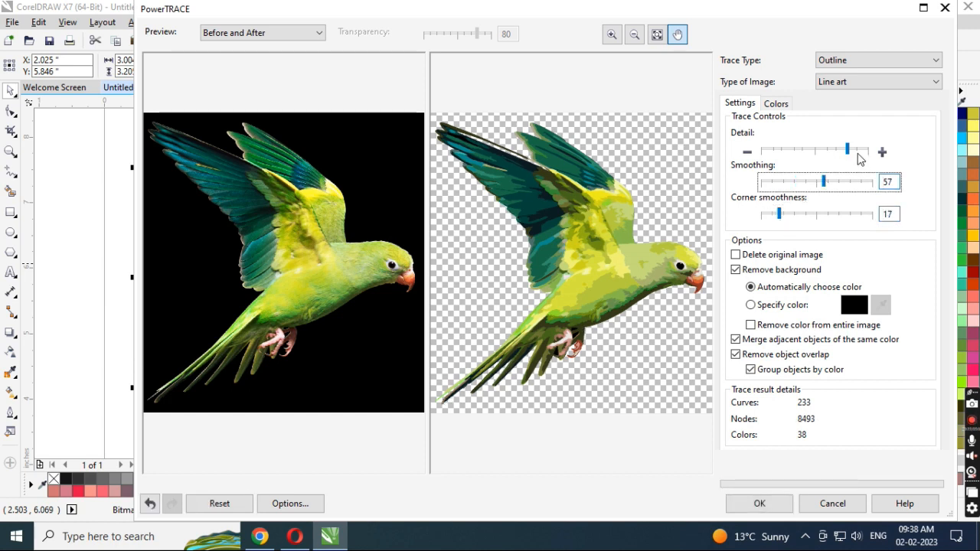
click(855, 152)
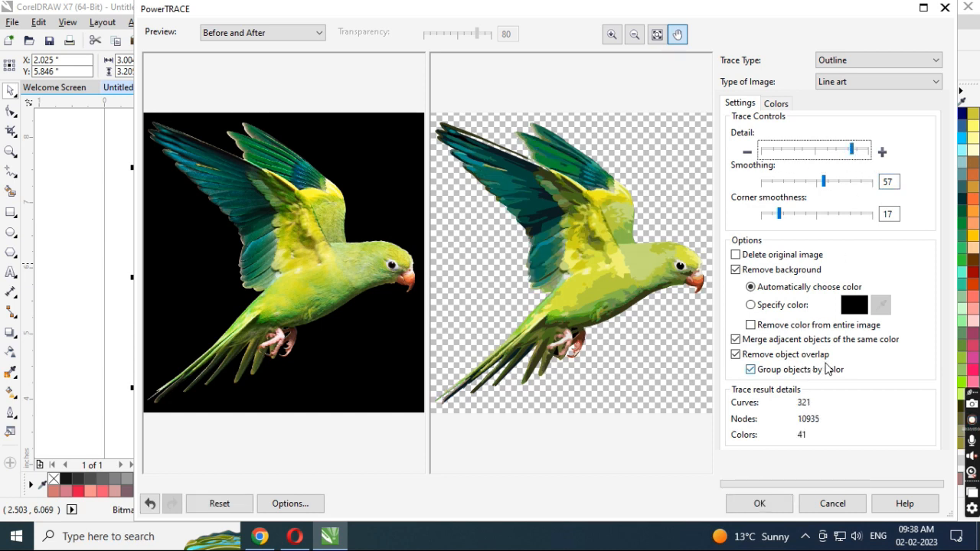
click(761, 504)
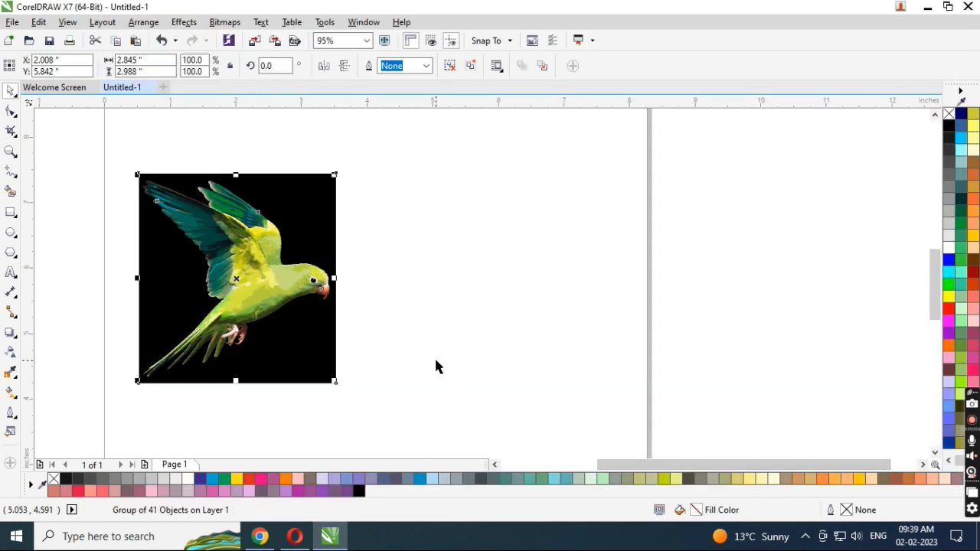
Move the traced parrot off the original bitmap into the empty space beside it.
drag(265, 287, 493, 293)
key(z)
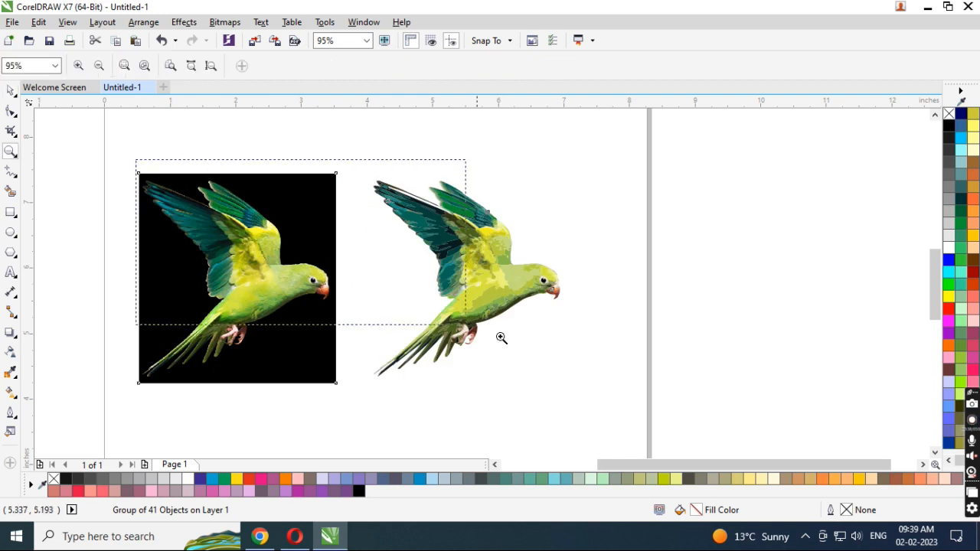
drag(142, 155, 780, 425)
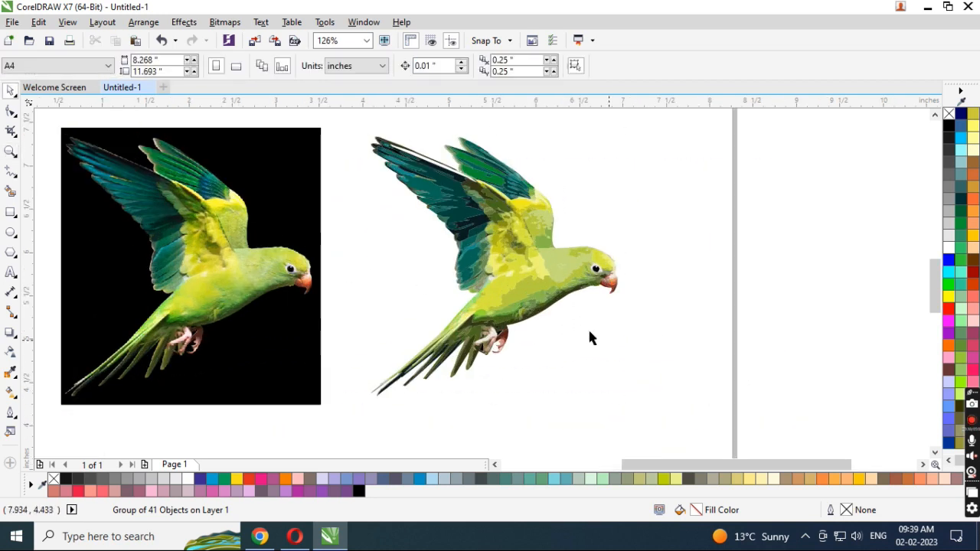
click(660, 347)
key(F2)
drag(345, 140, 704, 337)
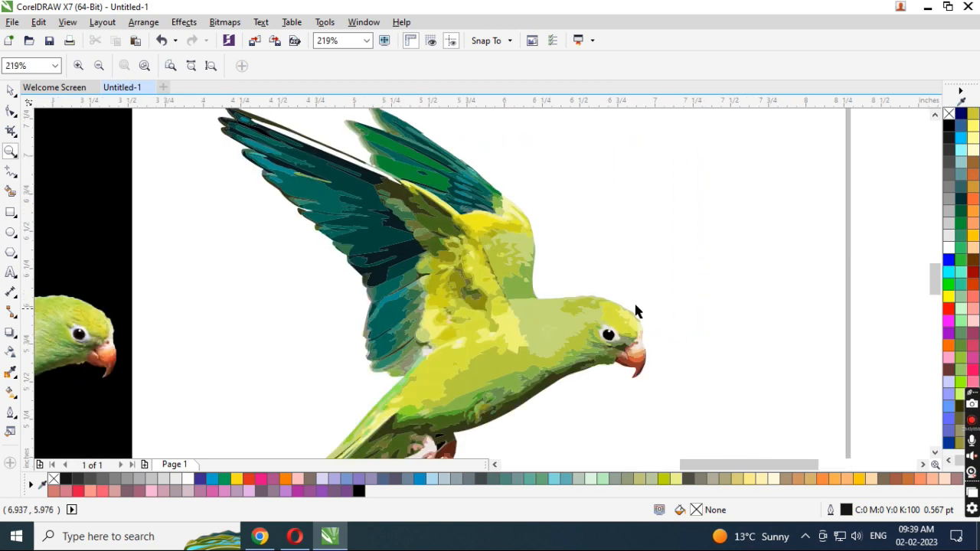
Fill the traced parrot's pale green head shapes and dark green underside shapes with red.
click(609, 302)
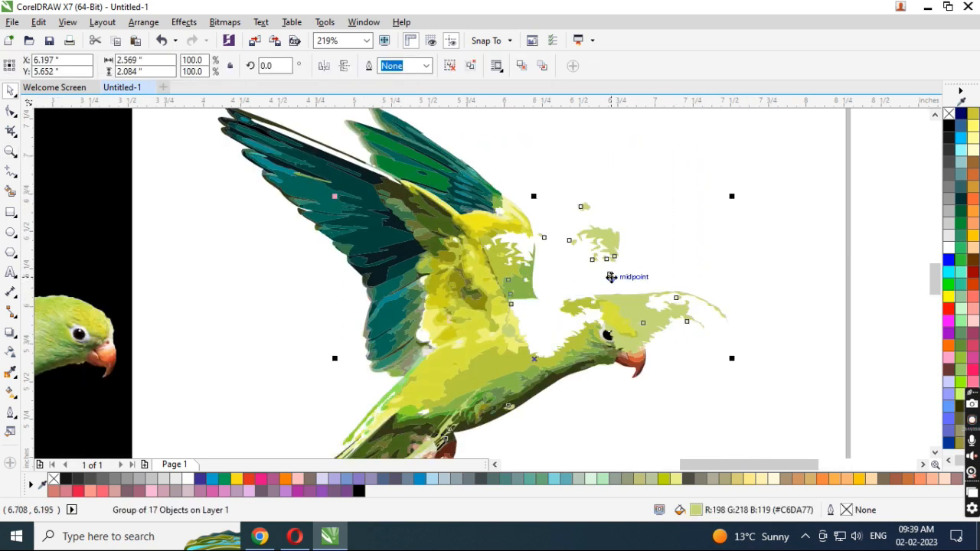
click(950, 308)
click(486, 367)
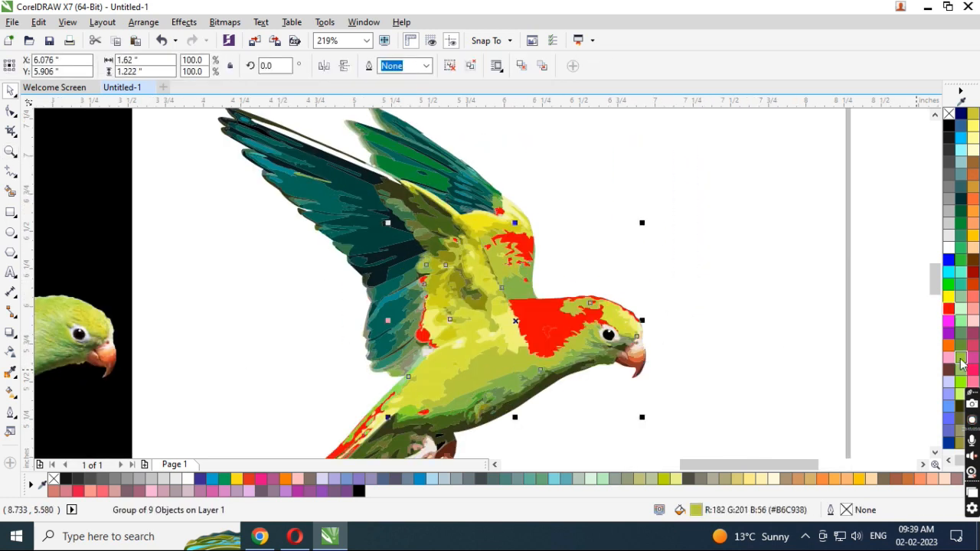
key(F3)
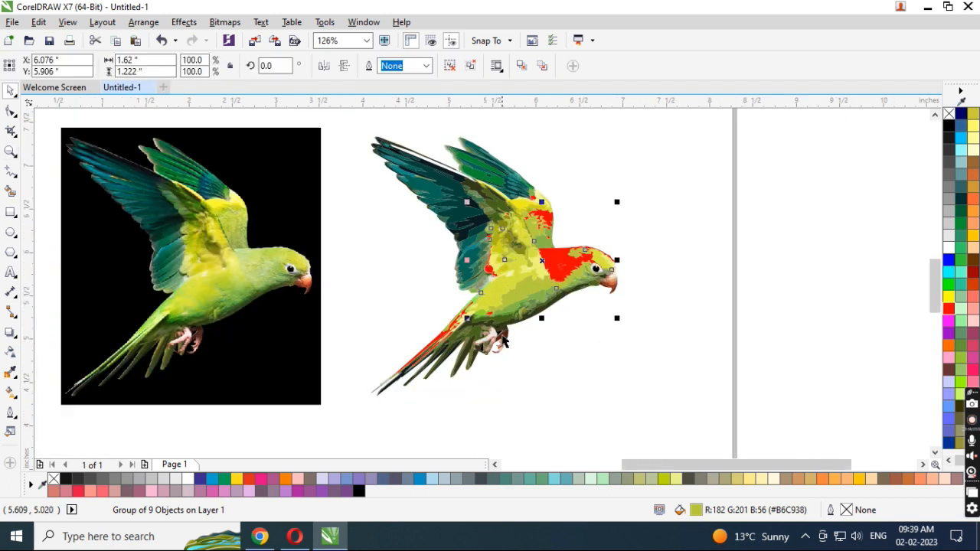
click(514, 318)
click(950, 309)
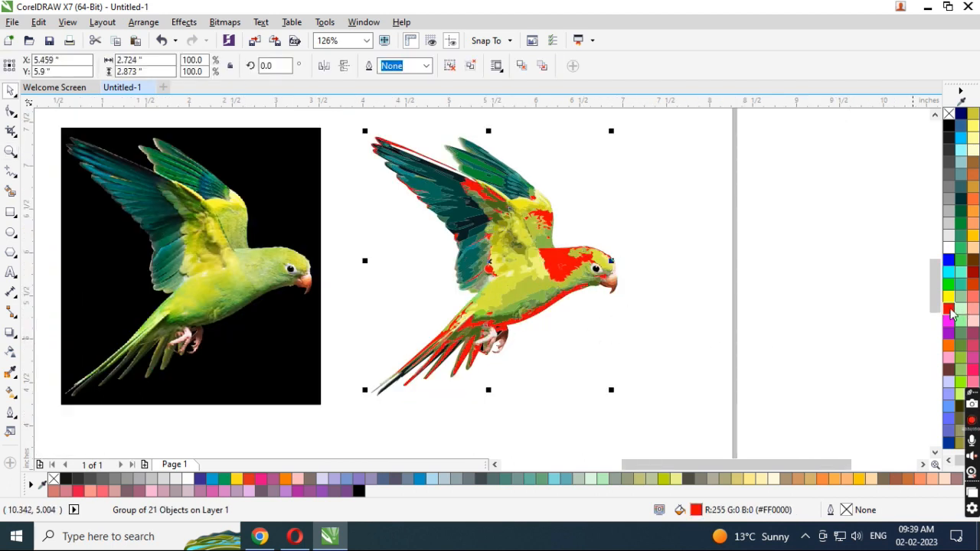
click(473, 257)
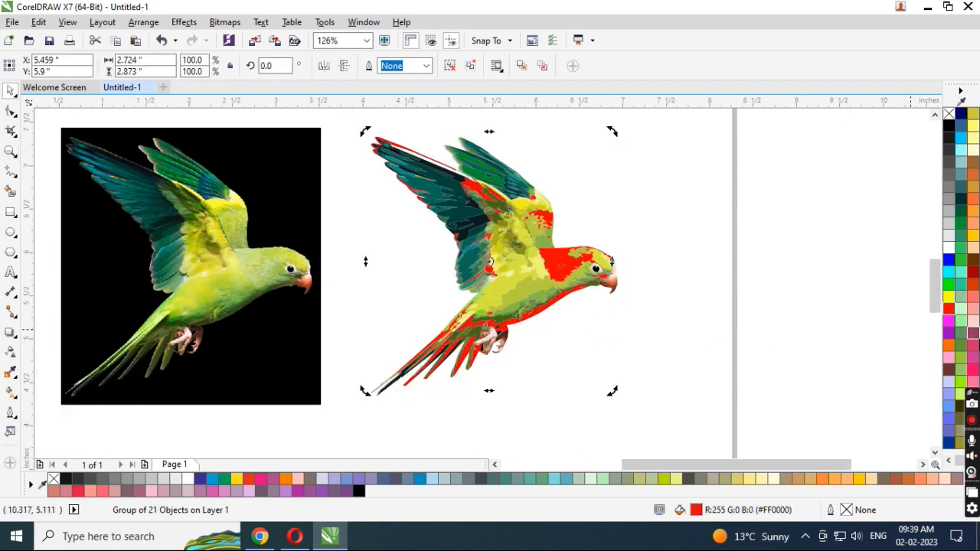
click(937, 316)
Fill the dark teal shapes in the traced parrot's wings with orange.
key(F3)
click(397, 207)
key(F3)
drag(335, 171, 624, 350)
click(684, 277)
click(393, 236)
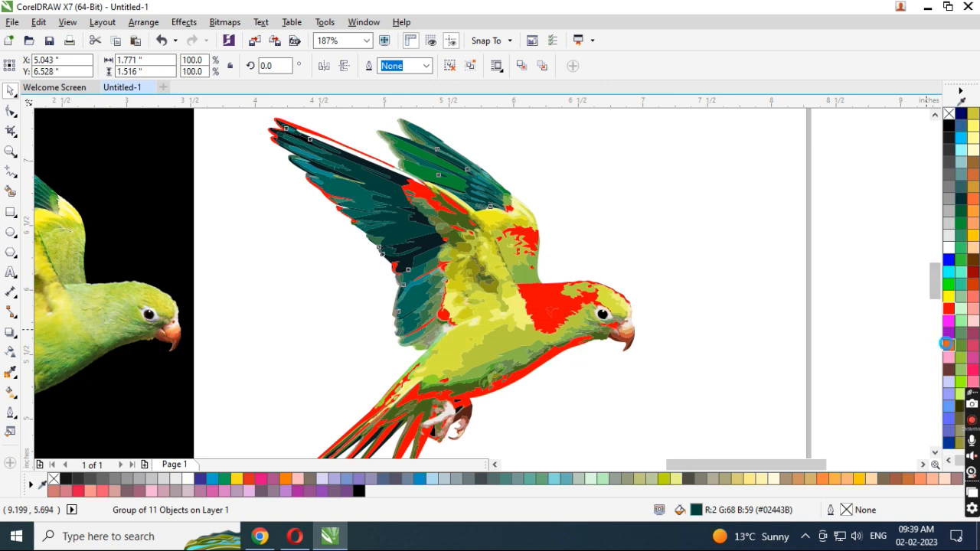
click(948, 344)
Fill the traced parrot's yellow body shapes with red, and change that fill to dark brown.
click(491, 334)
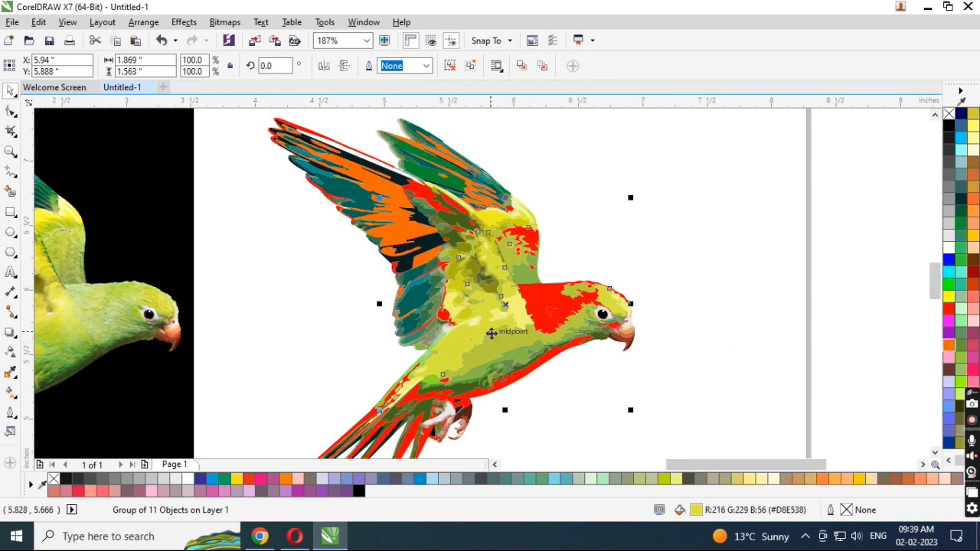
click(949, 309)
key(F3)
key(space)
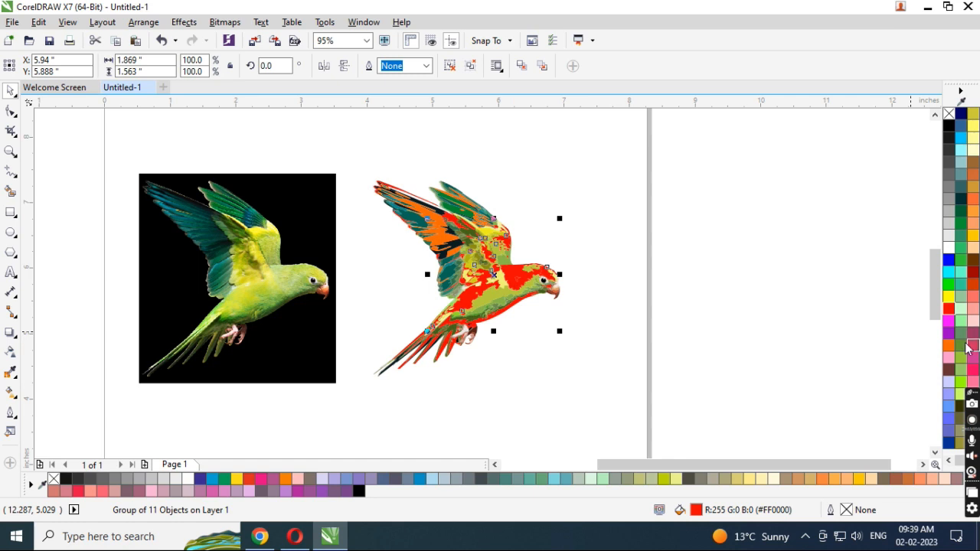
click(950, 369)
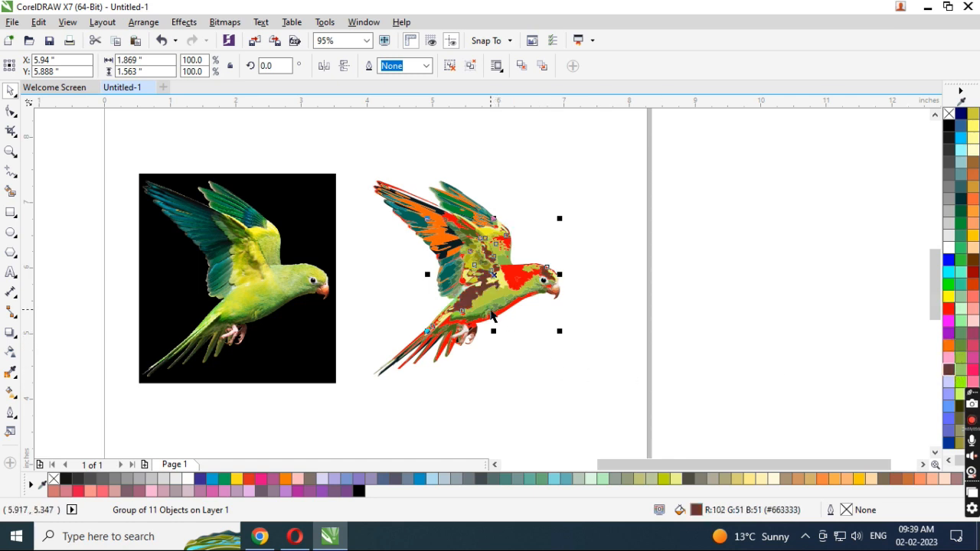
Fill the olive-green shapes on the traced parrot's body with dark blue.
click(493, 316)
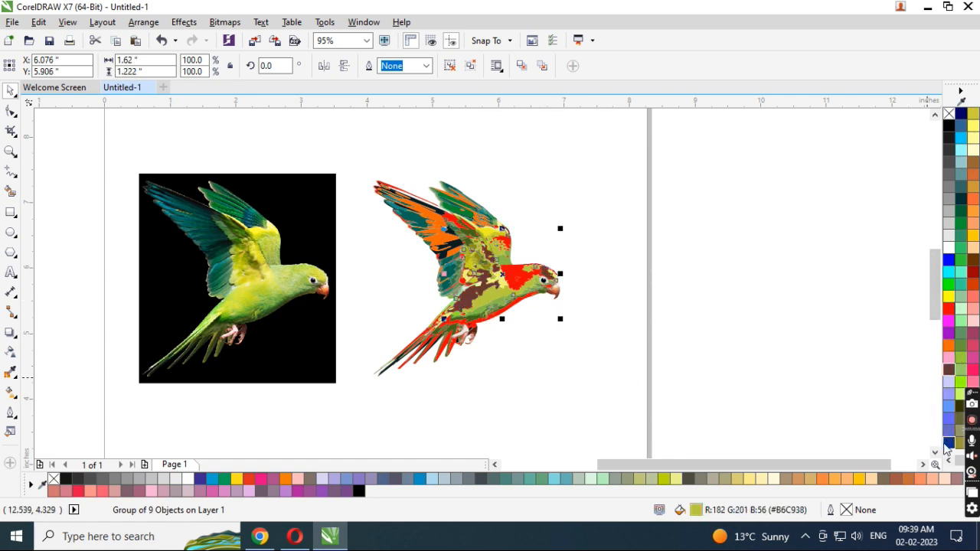
click(949, 443)
key(z)
click(517, 283)
key(space)
click(651, 320)
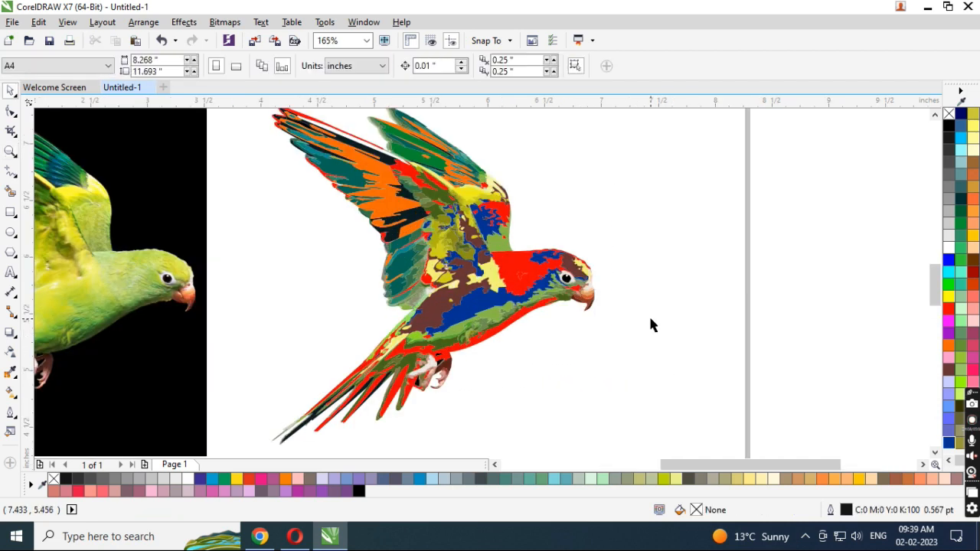
Undo all the test recolouring of the traced parrot.
key(ctrl+z)
key(ctrl+z)
key(ctrl+z)
key(ctrl+z)
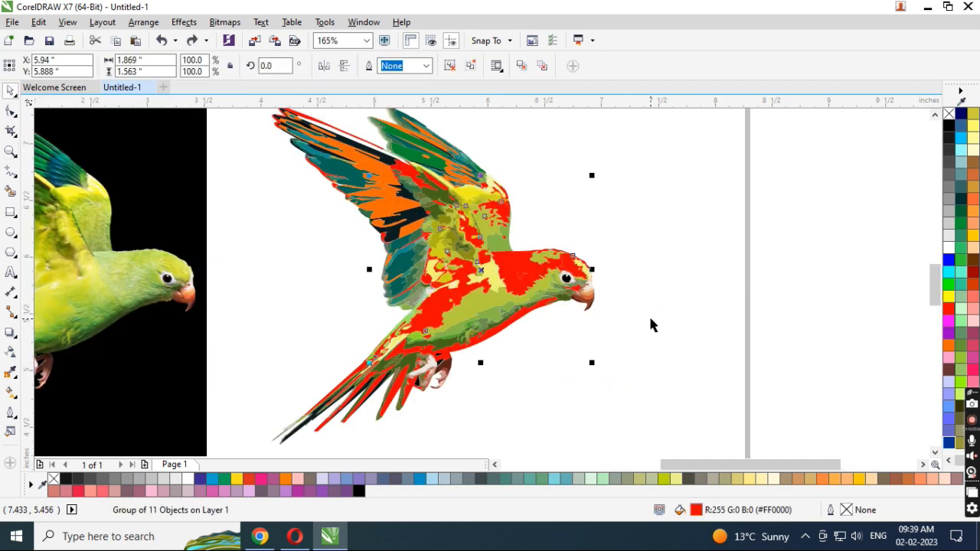
key(ctrl+z)
key(ctrl+z)
key(ctrl+z)
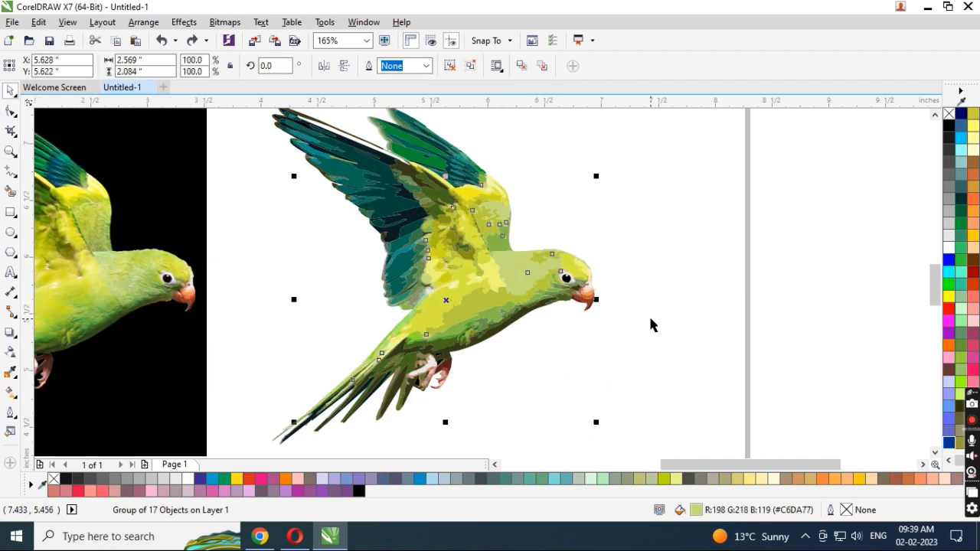
Pull the traced parrot's yellow, olive, dark green, teal and pale green shape groups apart in different directions.
key(z)
right_click(651, 320)
key(space)
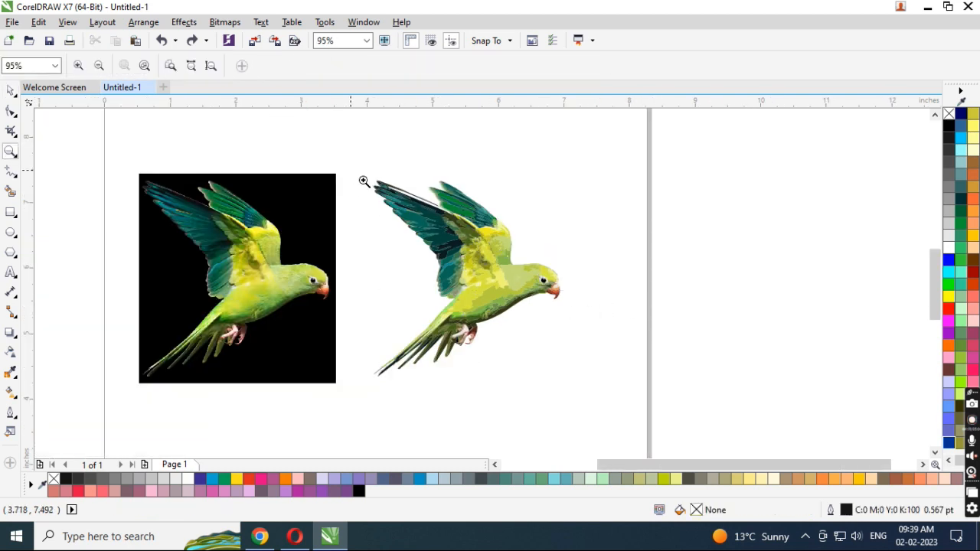
drag(476, 267, 570, 255)
mouse_move(492, 313)
mouse_down()
mouse_move(581, 347)
mouse_move(529, 362)
mouse_up()
drag(450, 330, 429, 396)
drag(452, 264, 368, 229)
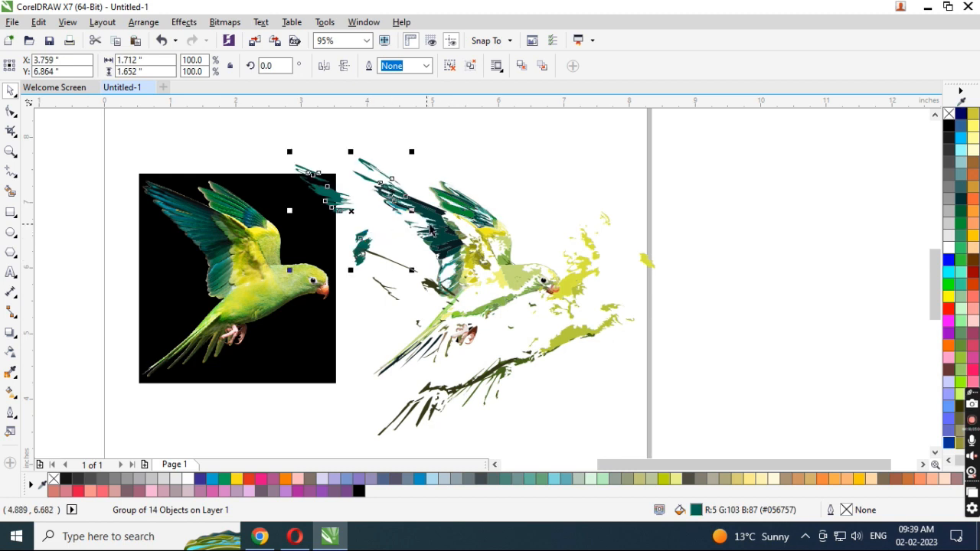
drag(438, 232, 450, 166)
drag(502, 237, 567, 206)
drag(530, 281, 542, 233)
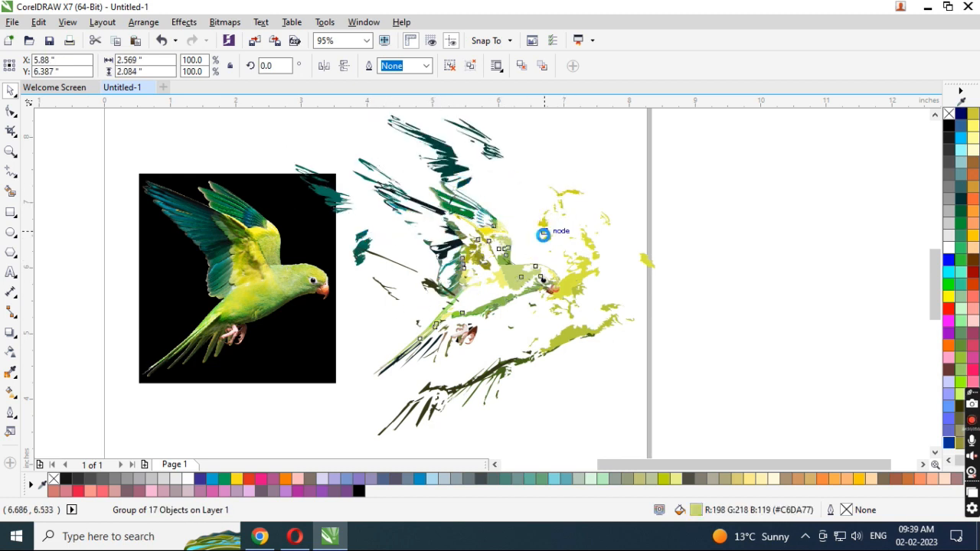
Undo all the moves of the traced shape groups to reassemble the parrot.
key(z)
right_click(656, 299)
drag(341, 176, 671, 367)
key(space)
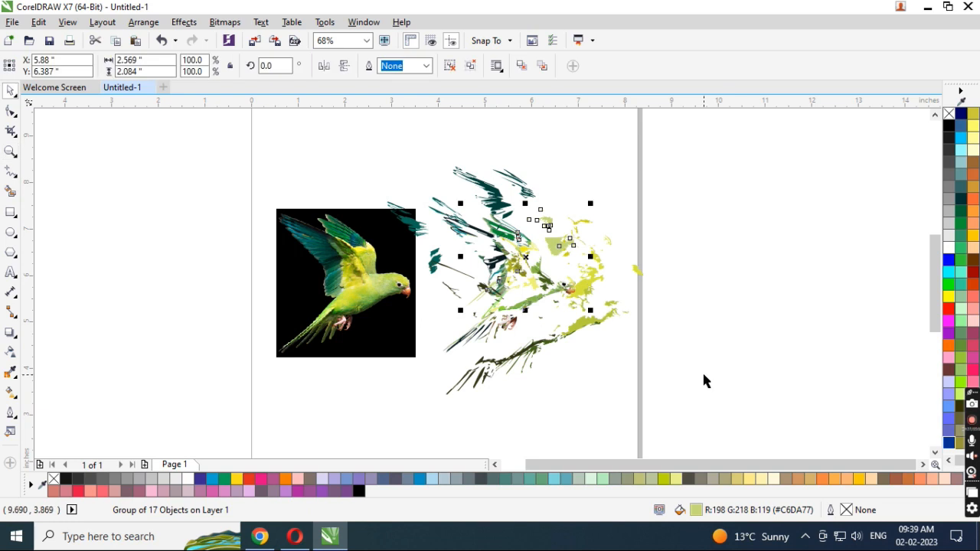
key(ctrl+z)
key(ctrl+z)
key(ctrl+z)
key(ctrl+z)
key(ctrl+z)
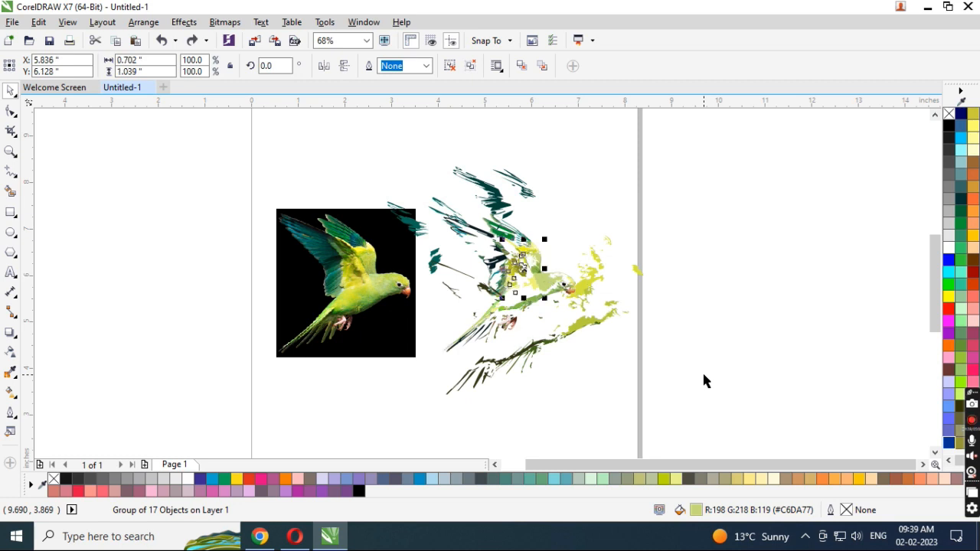
key(ctrl+z)
key(ctrl+z)
key(ctrl+z)
key(ctrl+z)
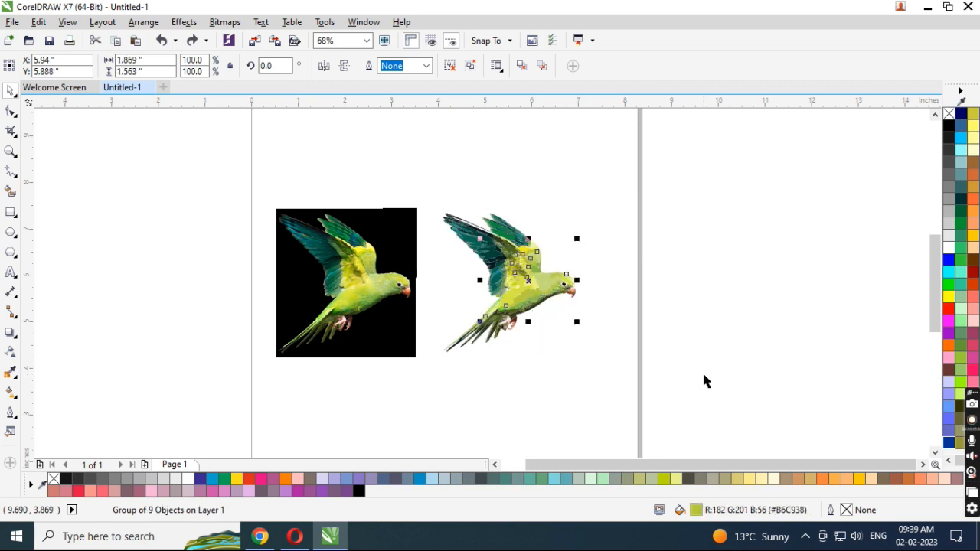
key(z)
right_click(682, 366)
drag(350, 211, 647, 336)
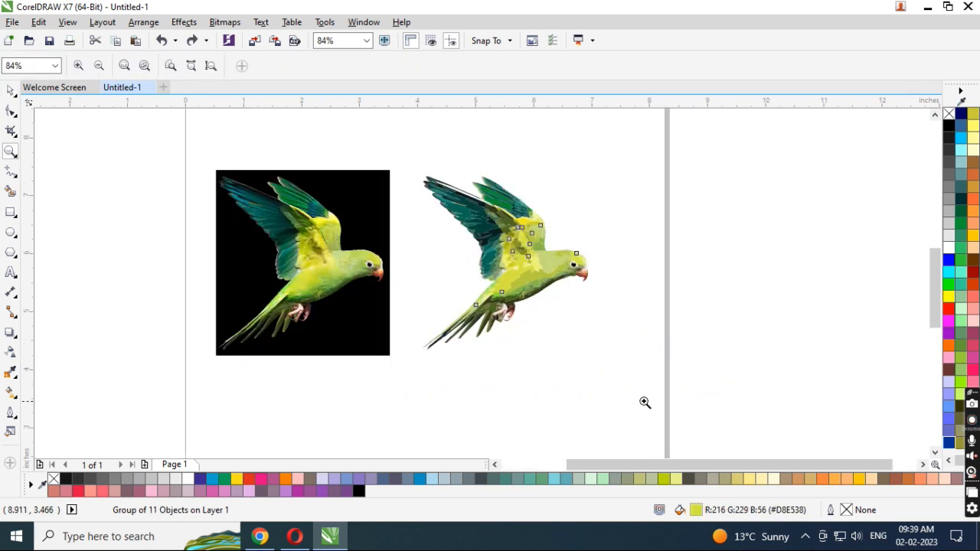
key(space)
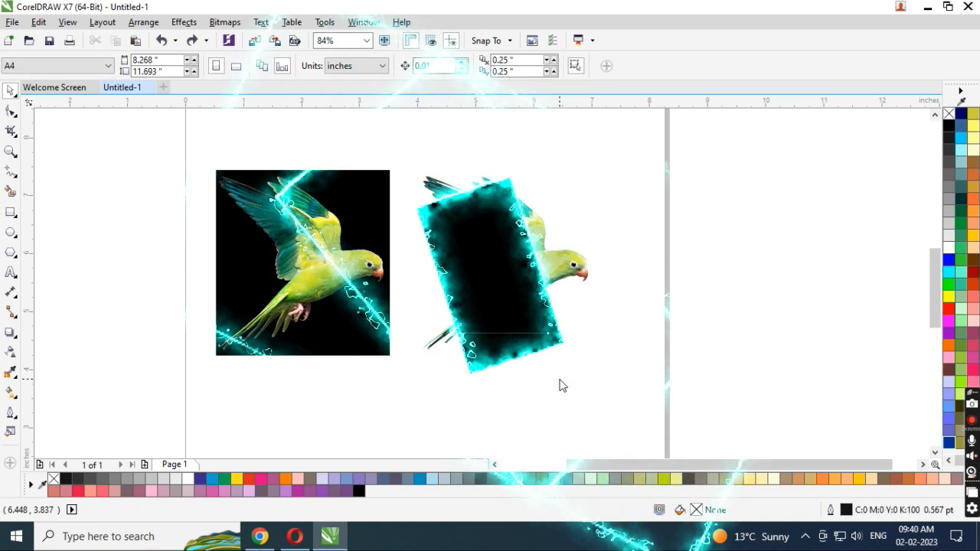